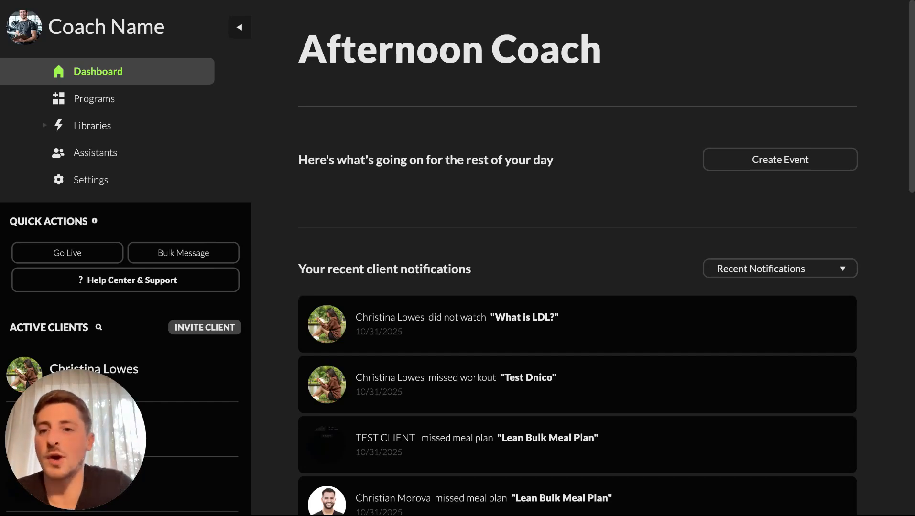
- Open the Metrics library to reach the global progress metrics
click(119, 126)
scroll(469, 382, down, 8)
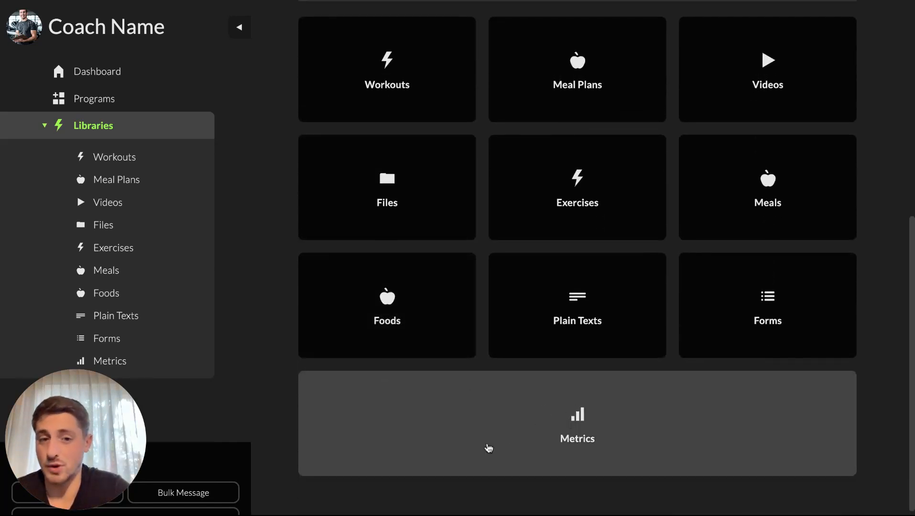
click(540, 447)
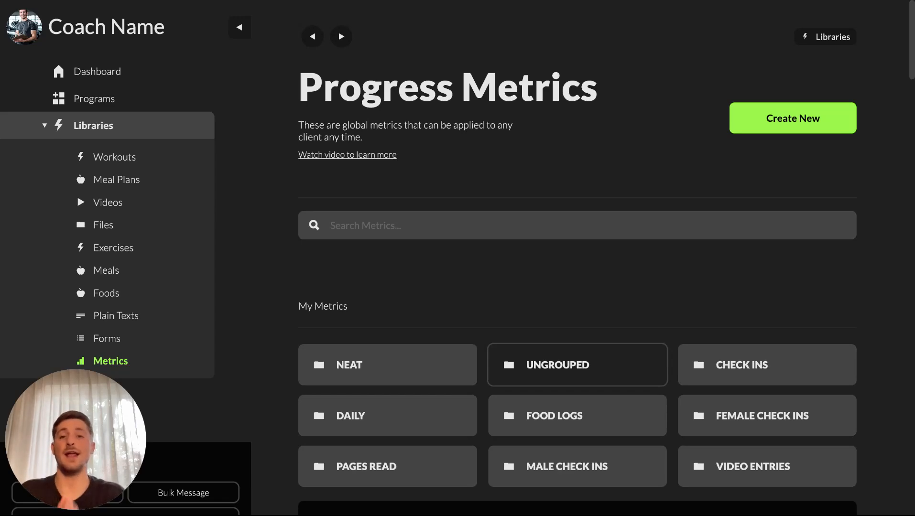
- Examine the metric groups and the existing ungrouped metrics with their types and units
scroll(577, 258, down, 8)
scroll(577, 258, down, 20)
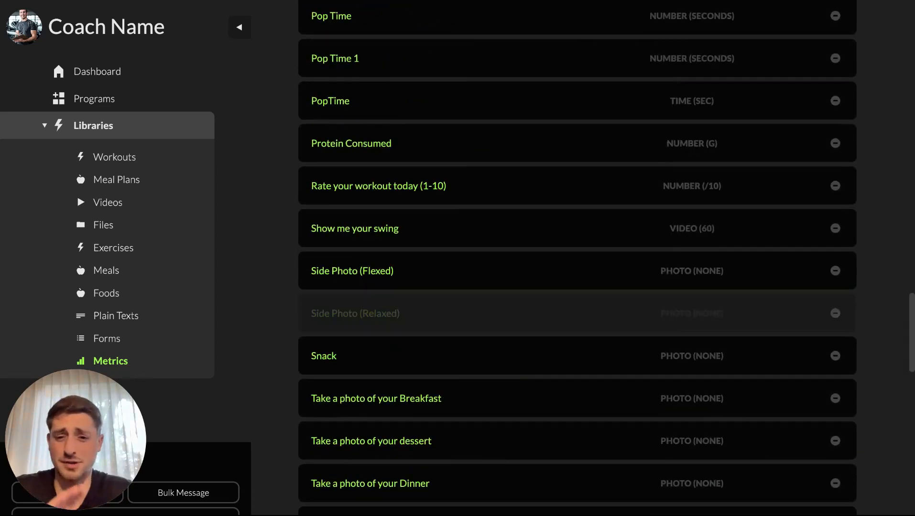
scroll(577, 258, up, 20)
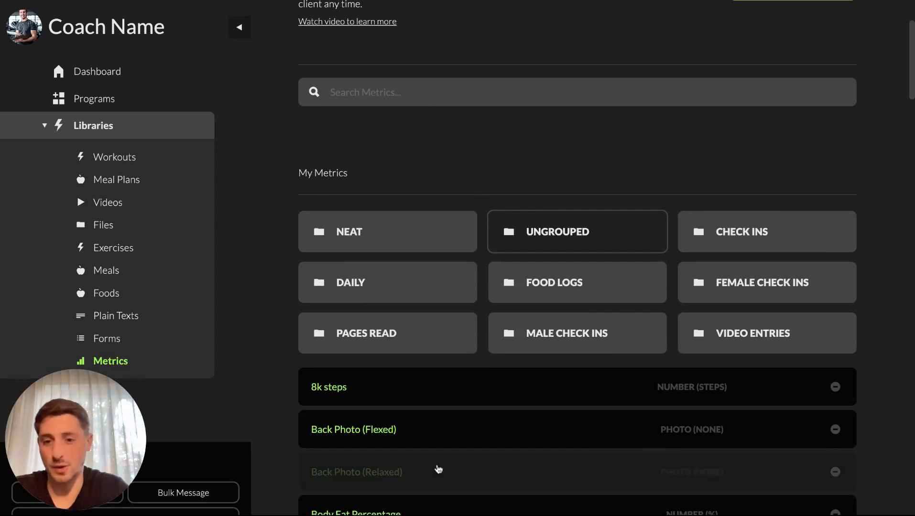
scroll(436, 468, down, 8)
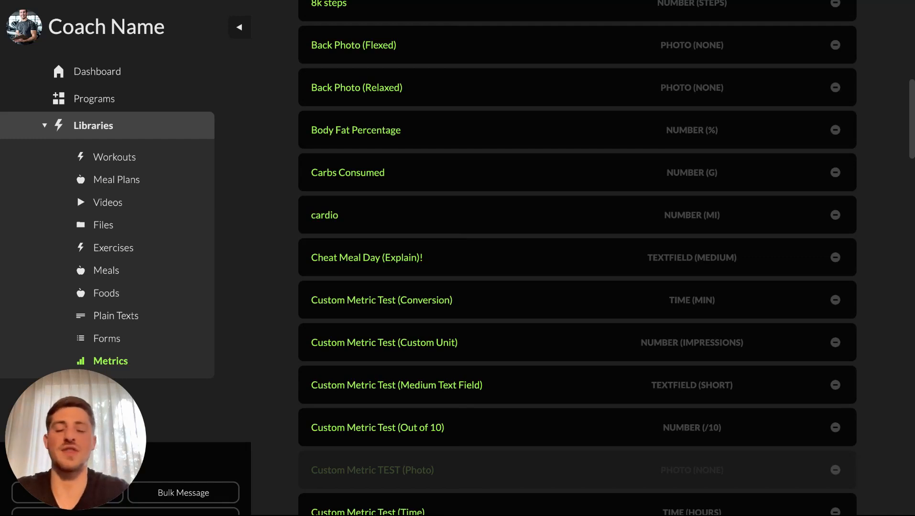
scroll(458, 345, down, 2)
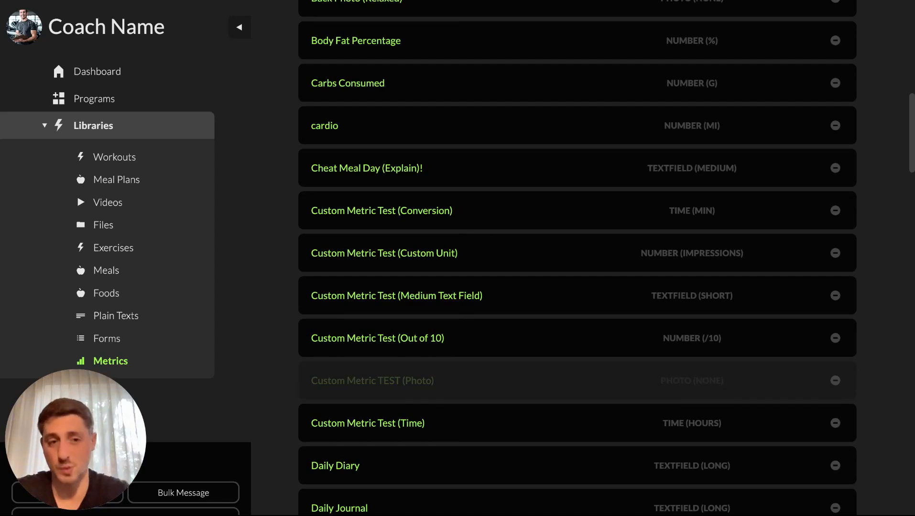
scroll(574, 380, up, 10)
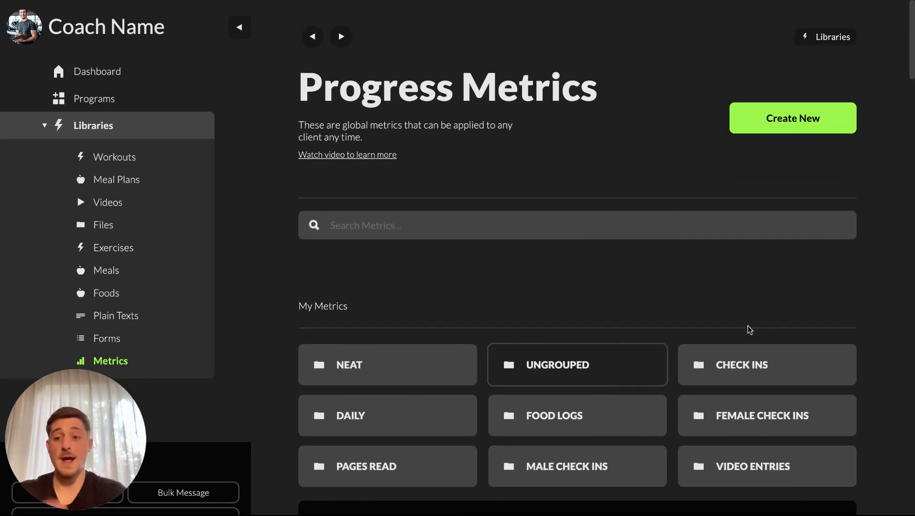
scroll(749, 330, down, 10)
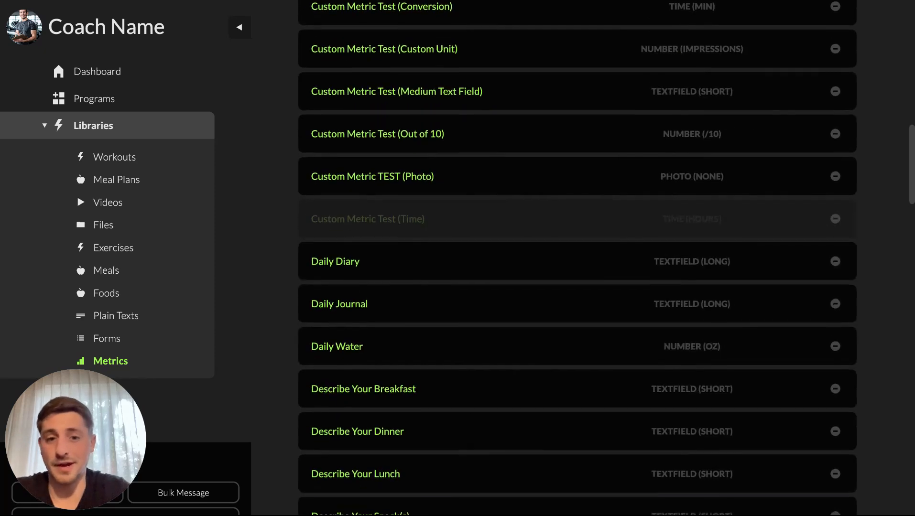
scroll(746, 329, up, 10)
scroll(746, 329, up, 1)
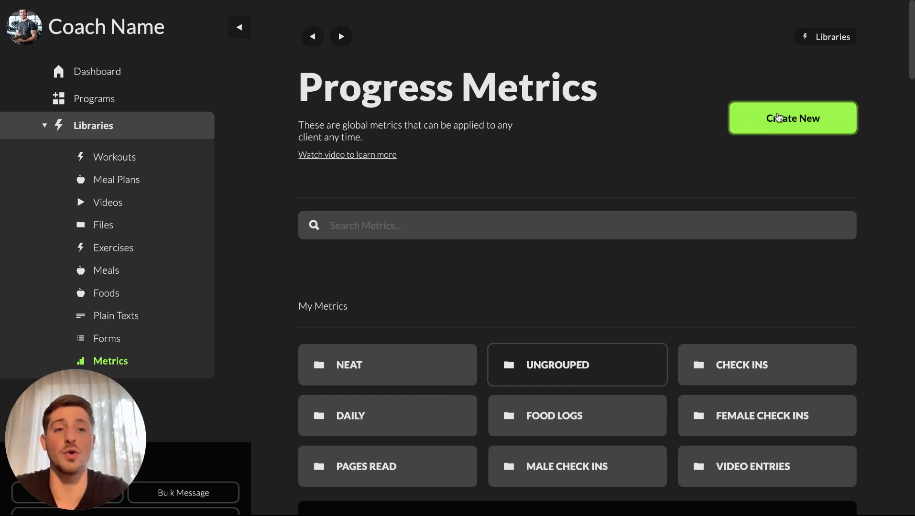
- Start a new progress metric of type Number with the custom unit "Pages"
click(768, 116)
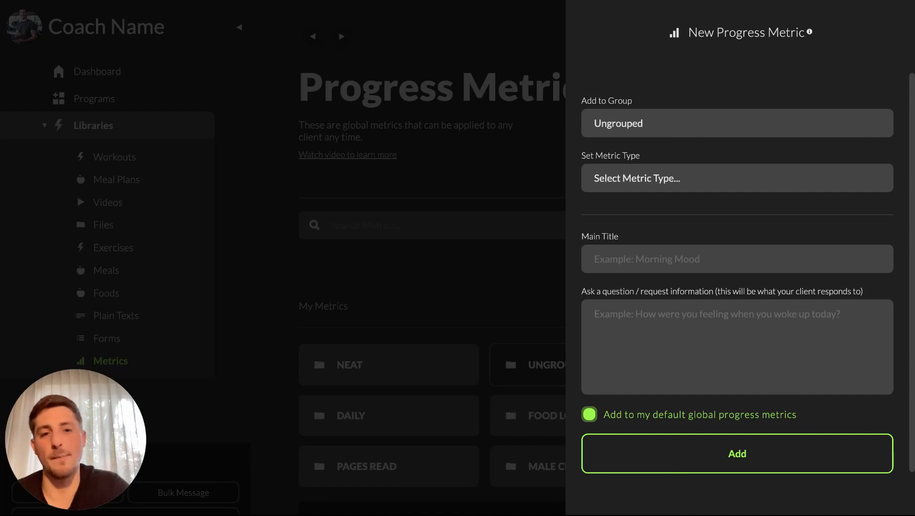
click(655, 201)
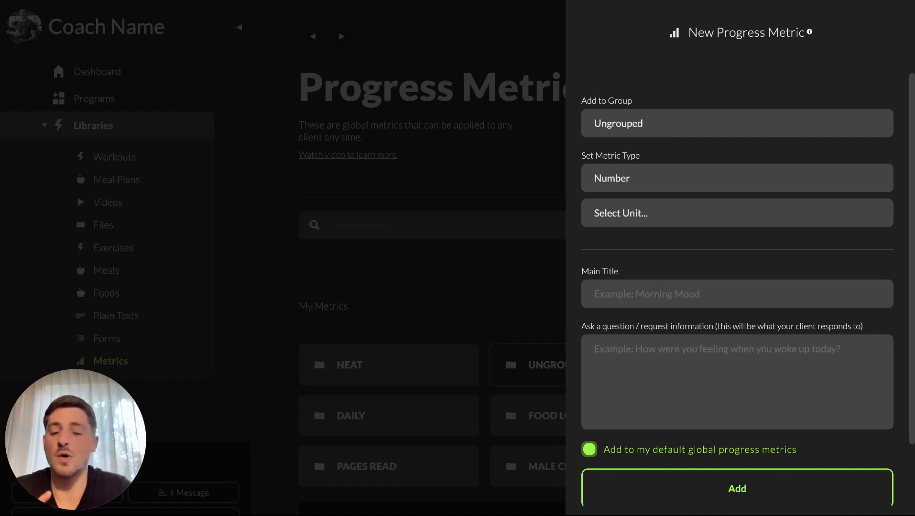
click(648, 250)
click(648, 248)
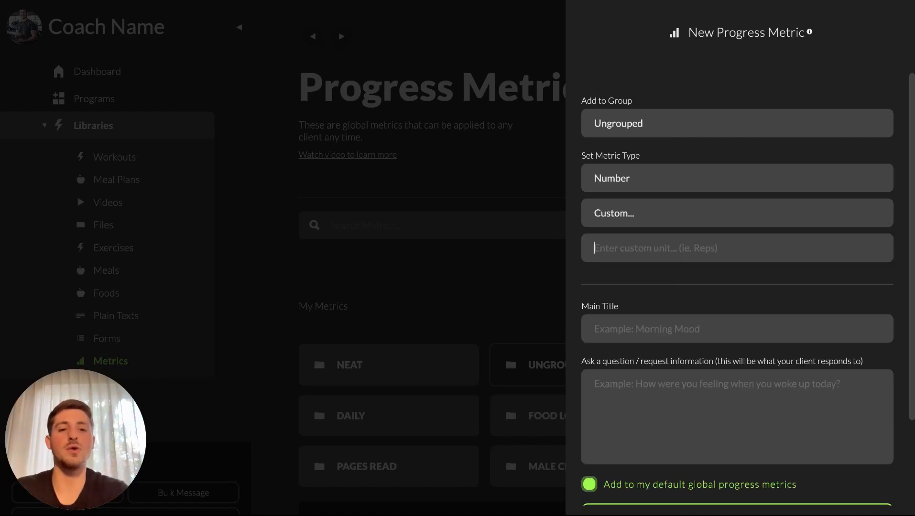
text(Pages)
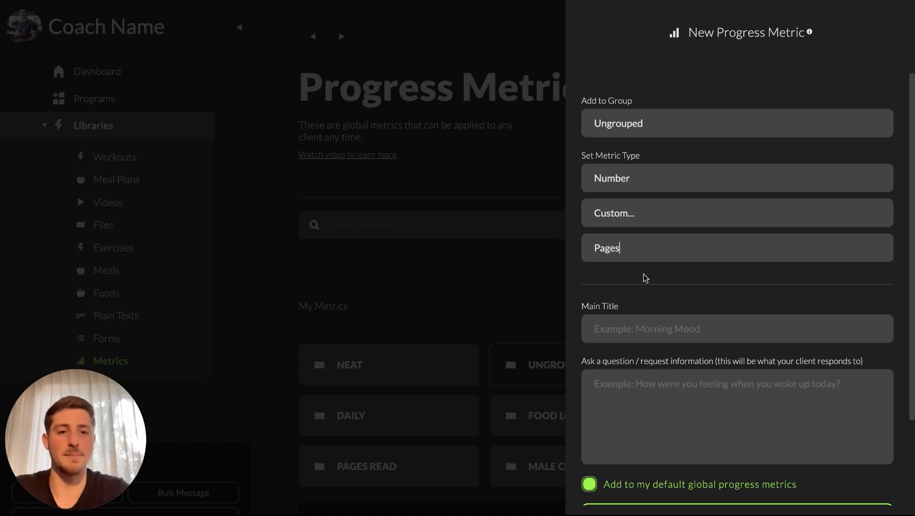
- Enter "How many pages have you read this week?" as the new metric's main title
click(635, 331)
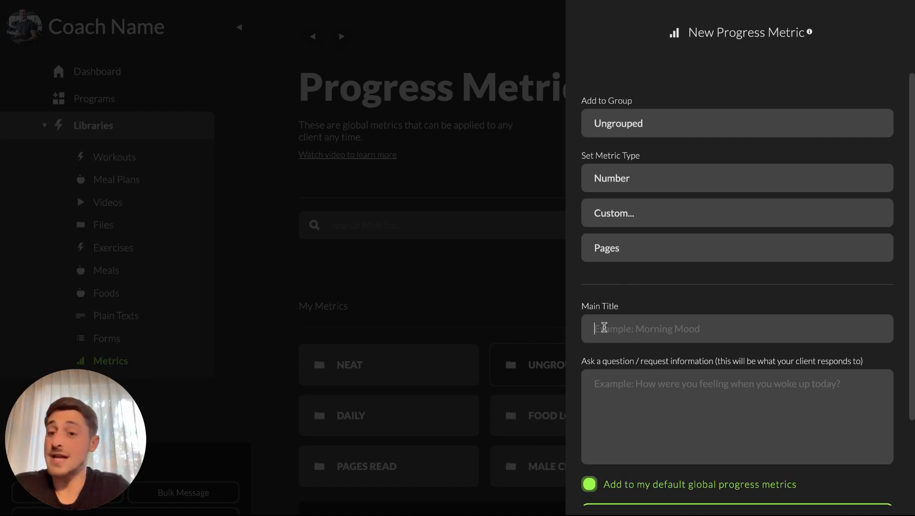
click(644, 415)
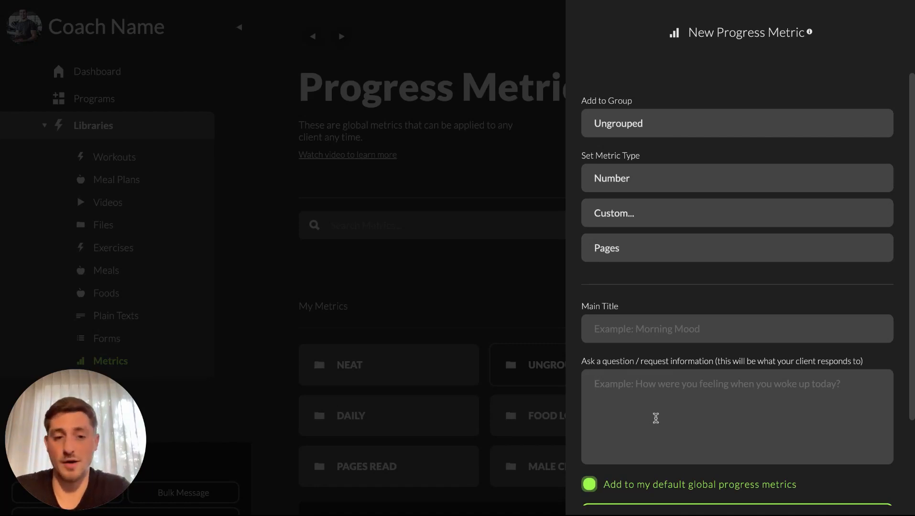
click(722, 329)
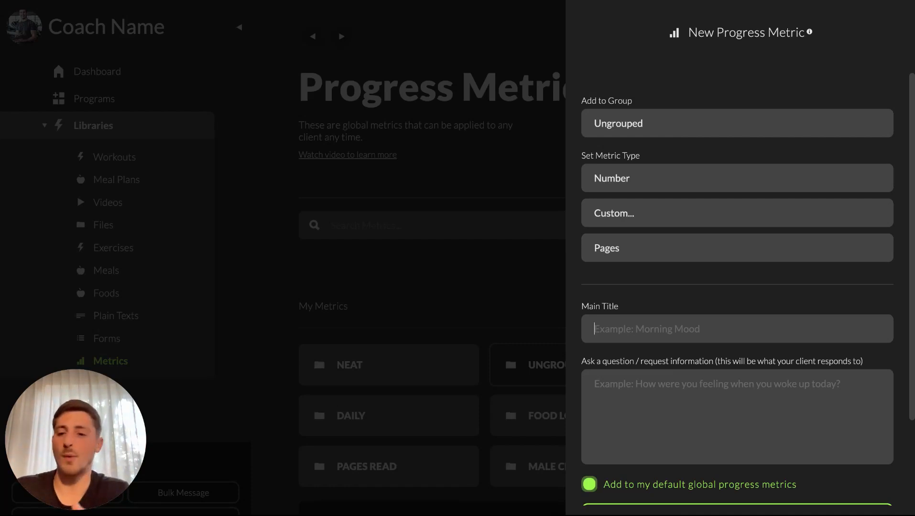
click(712, 376)
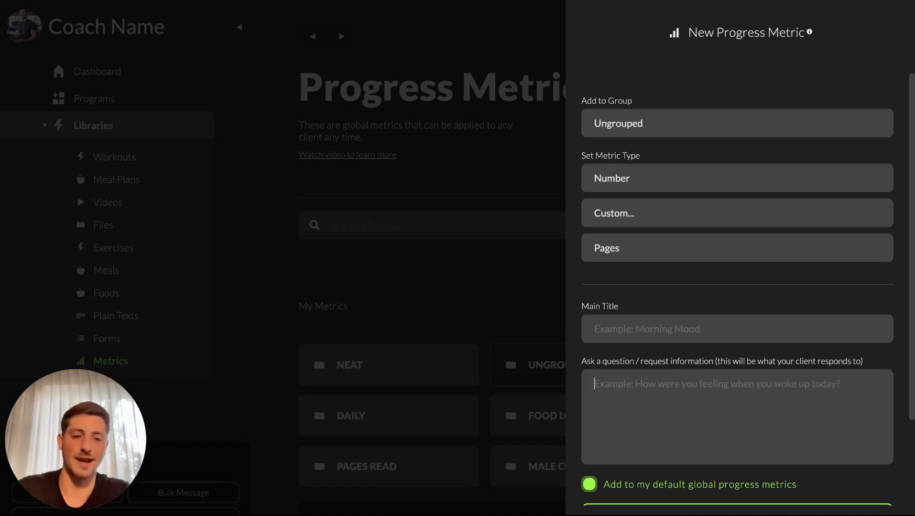
click(640, 325)
text(Ho)
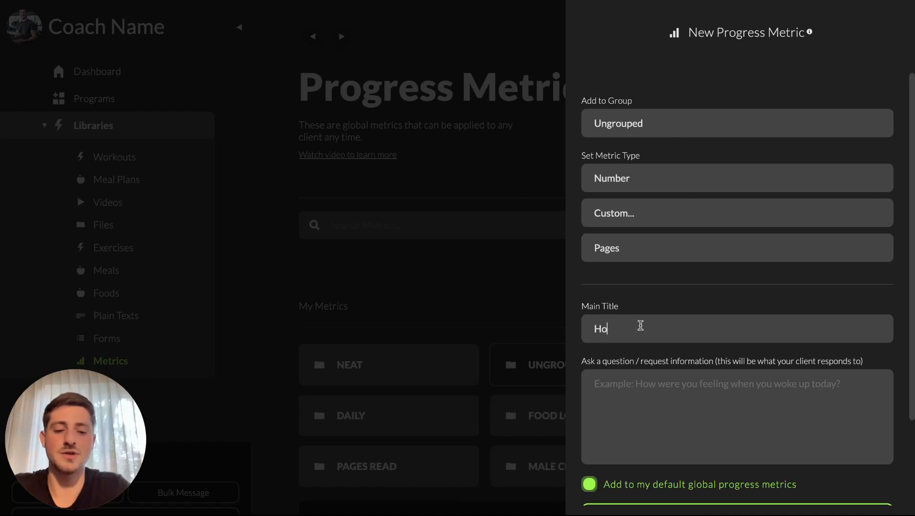
text(w many pages )
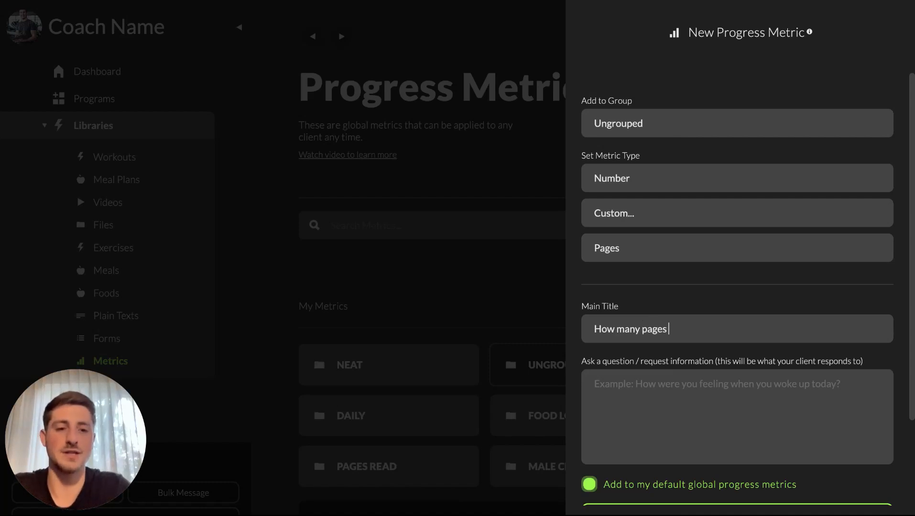
text(have you re)
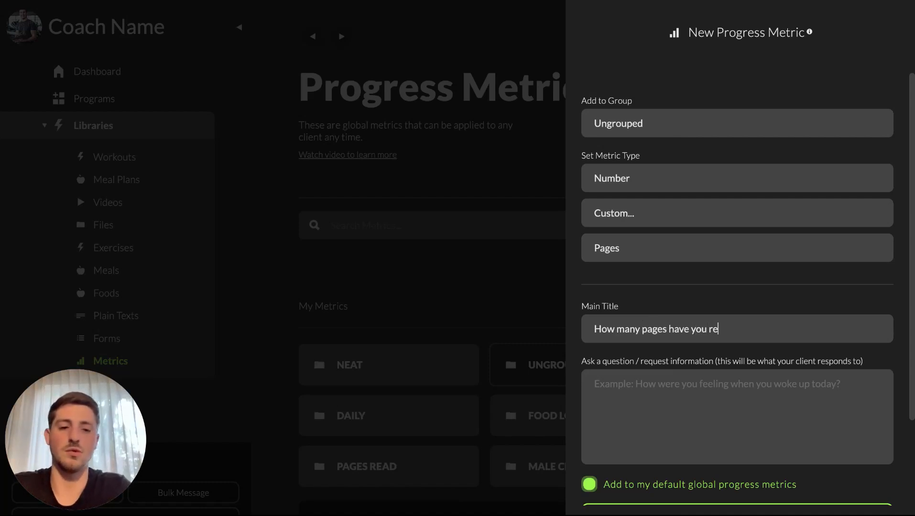
text(ad this week)
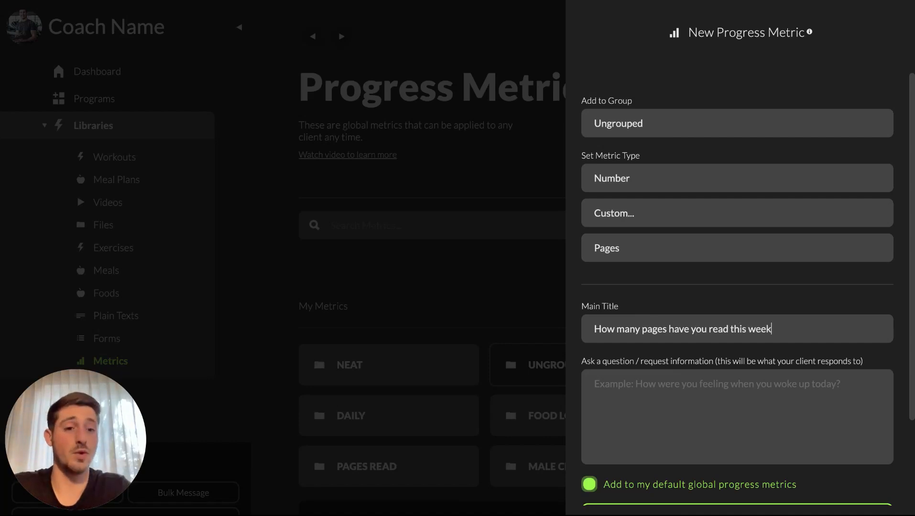
text(?)
- Copy the main title text into the question that the client responds to
triple_click(643, 318)
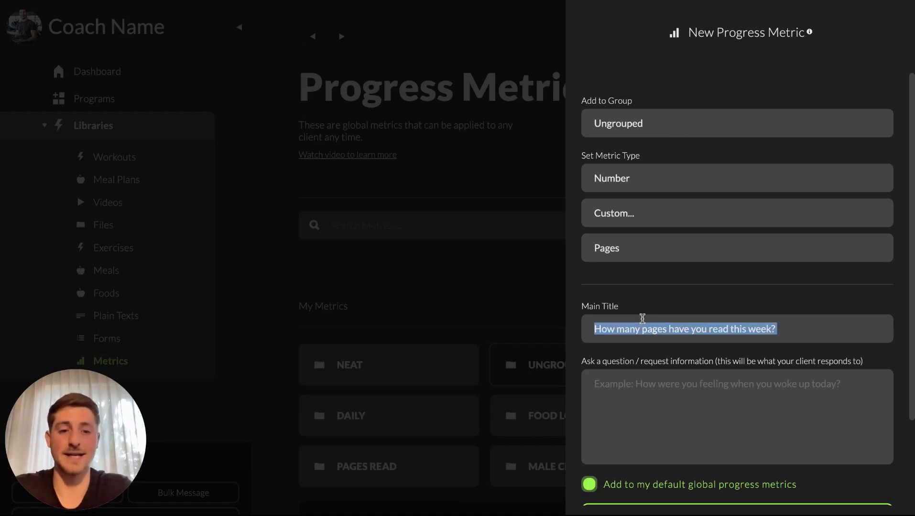
key(ctrl+c)
click(671, 412)
key(ctrl+v)
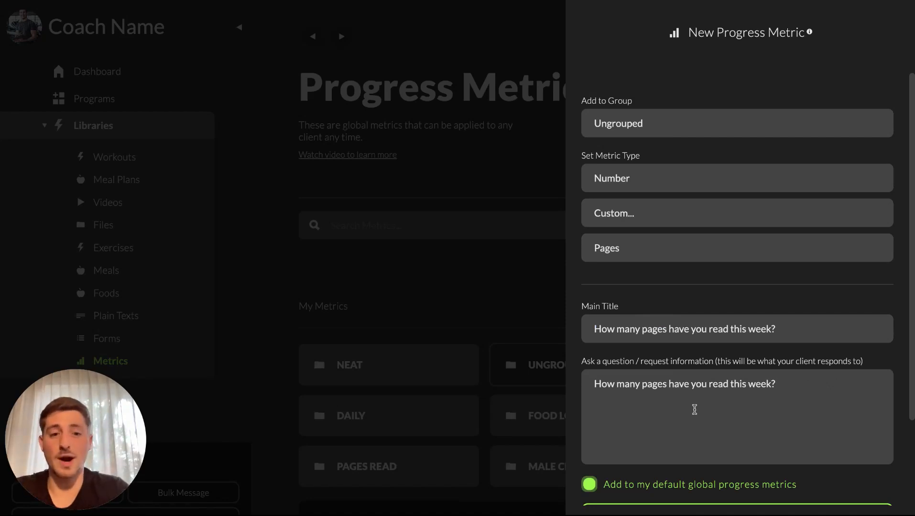
- Replace the metric's main title with "Pages of book read"
triple_click(784, 326)
text(Pages of book read)
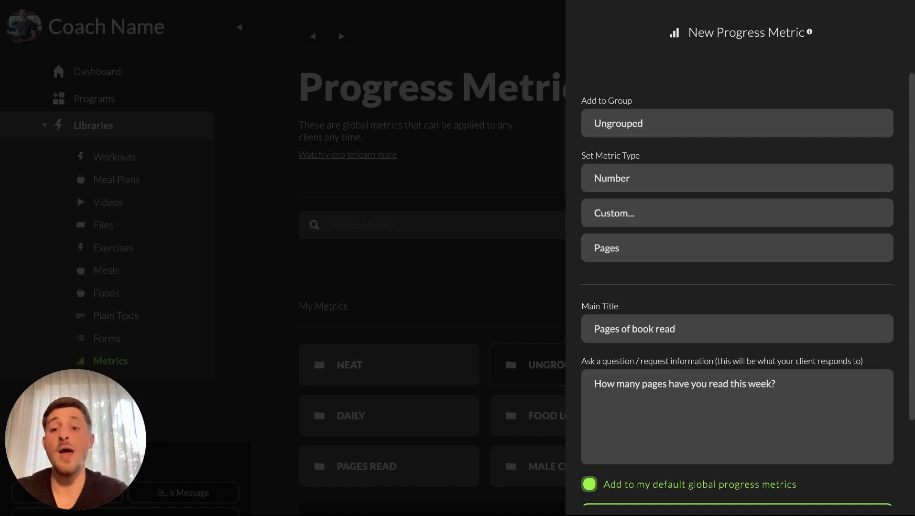
key(Tab)
- Review the completed "Pages of book read" metric, add it to the library, and return to the dashboard
scroll(826, 381, down, 1)
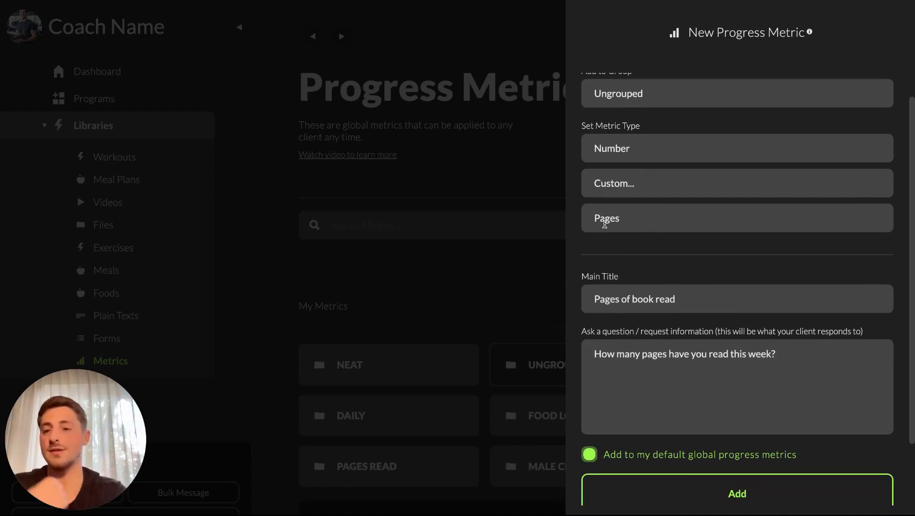
scroll(605, 218, down, 4)
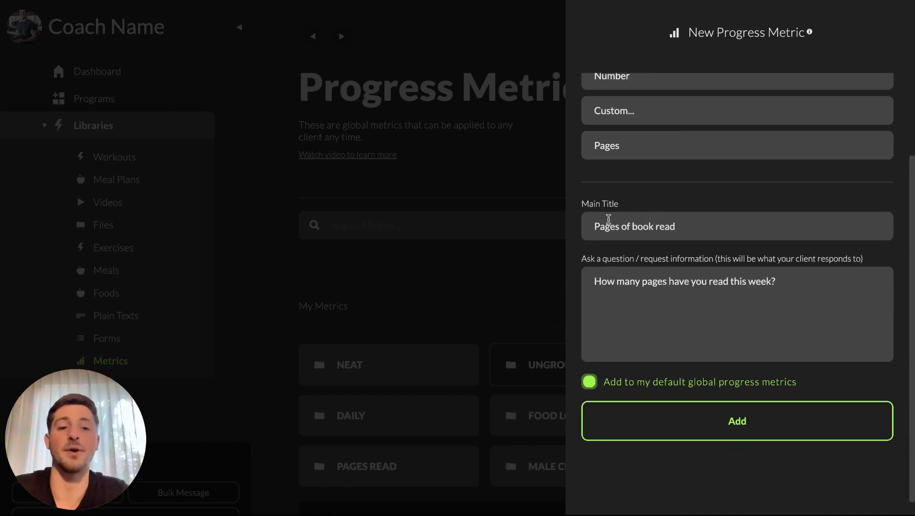
scroll(607, 219, up, 5)
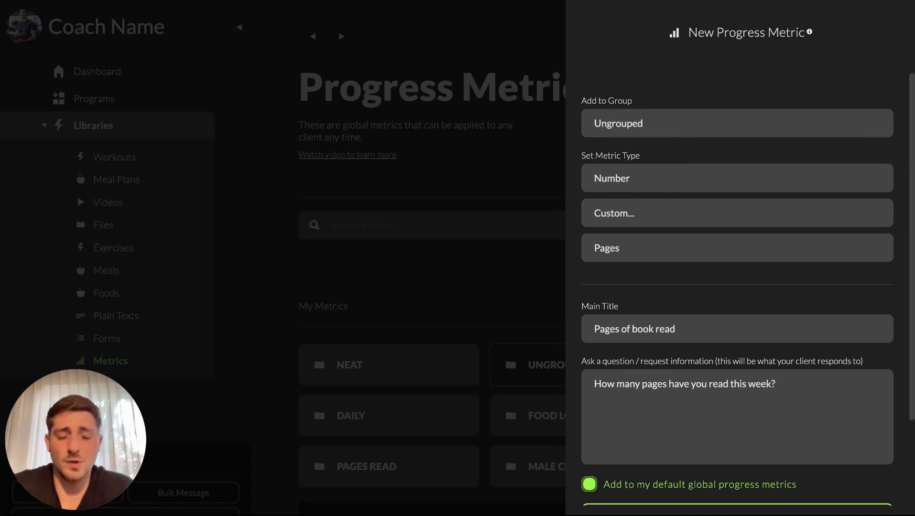
scroll(670, 372, down, 3)
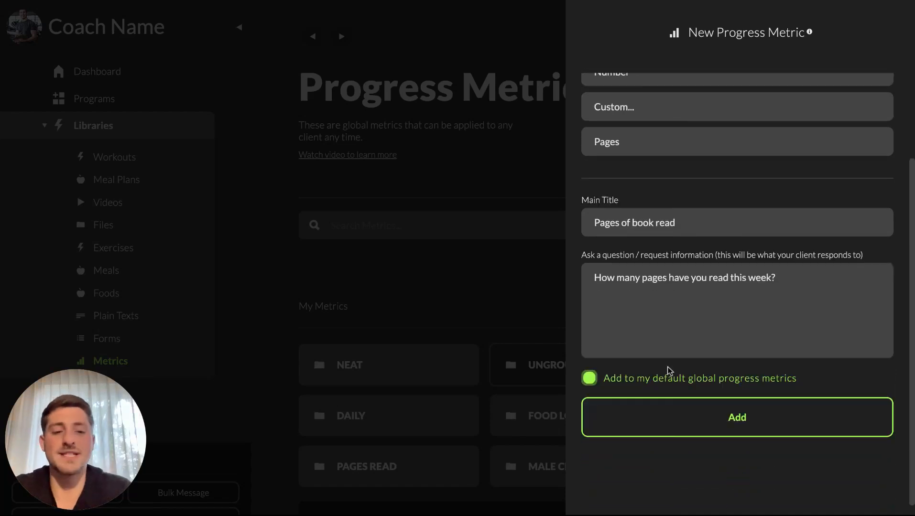
click(737, 423)
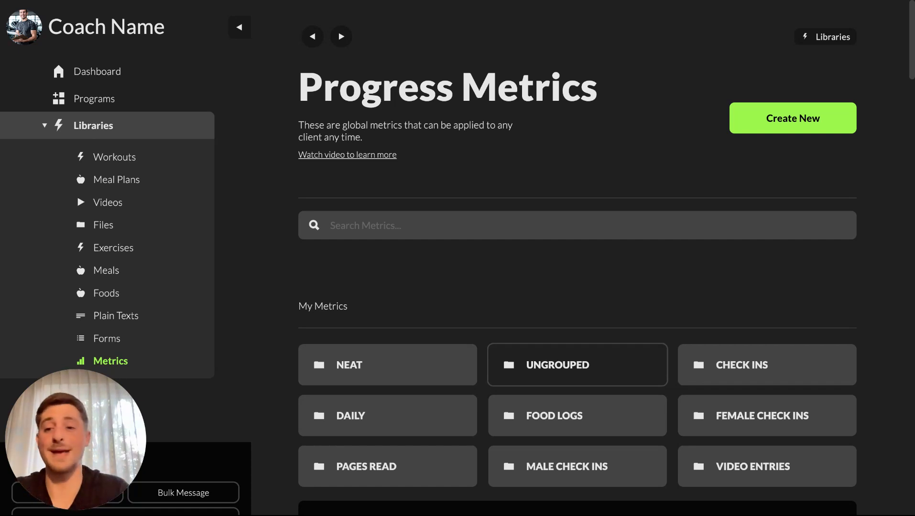
click(128, 75)
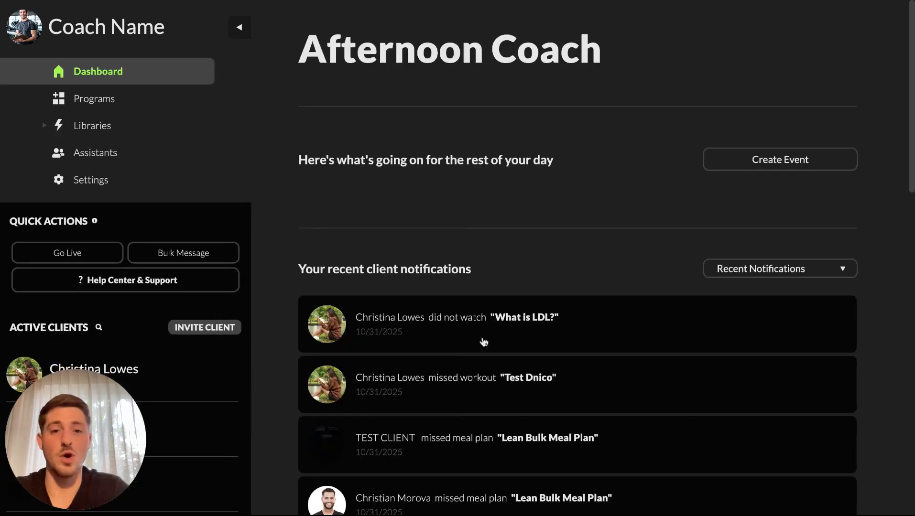